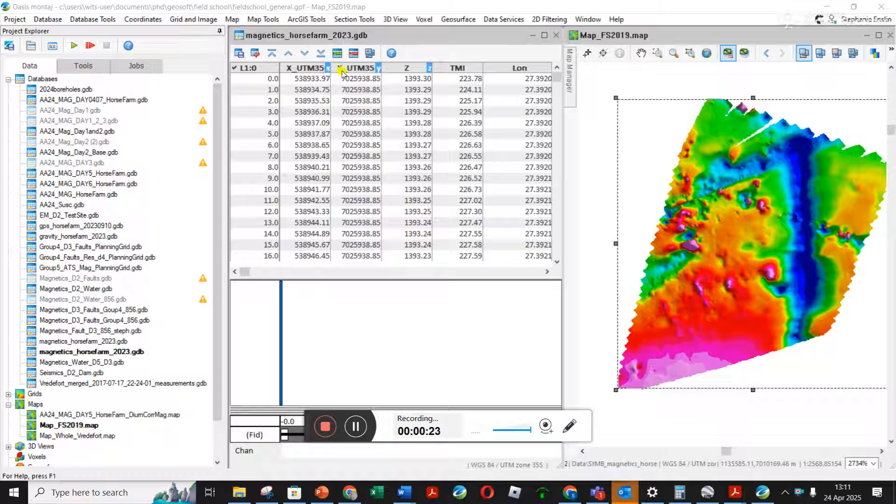
- Set the coordinate system of the X_UTM35 and Y_UTM35 channels to WGS 84, UTM zone 35S, as the current X,Y
click(135, 20)
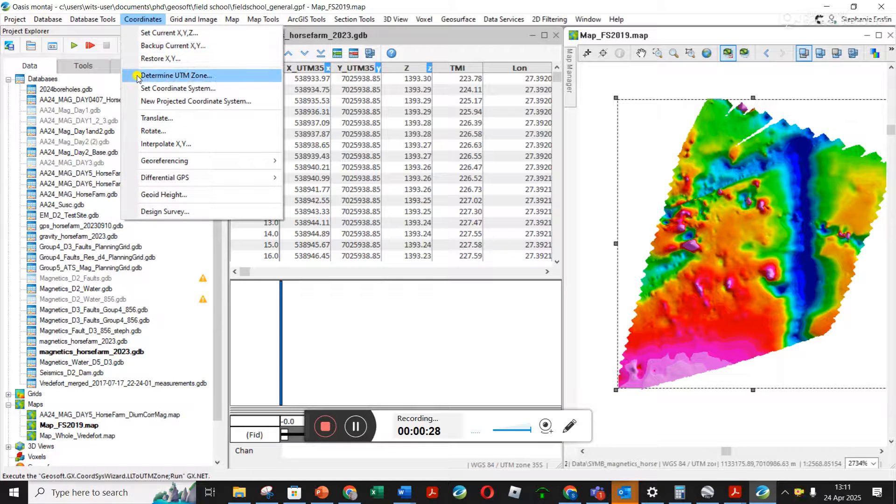
click(165, 88)
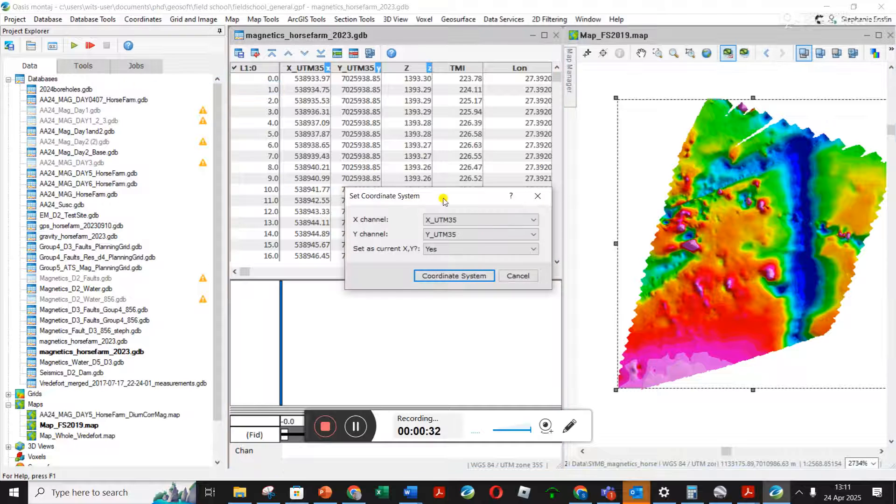
click(479, 222)
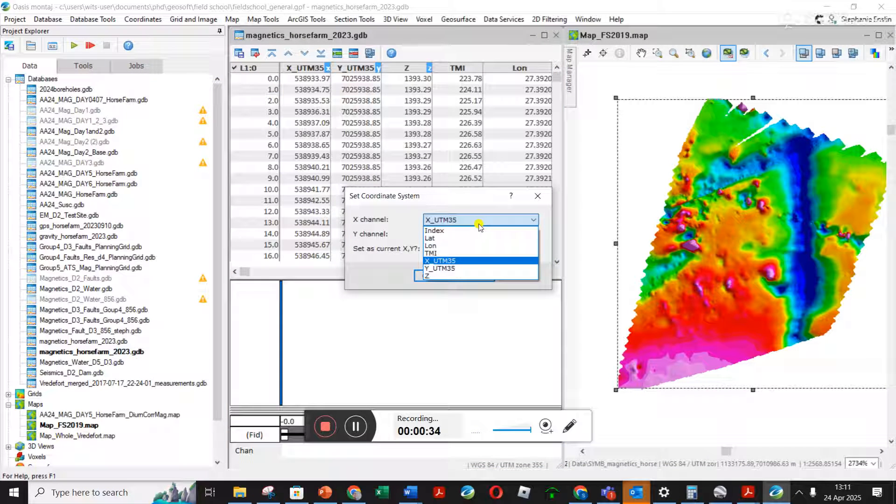
click(447, 262)
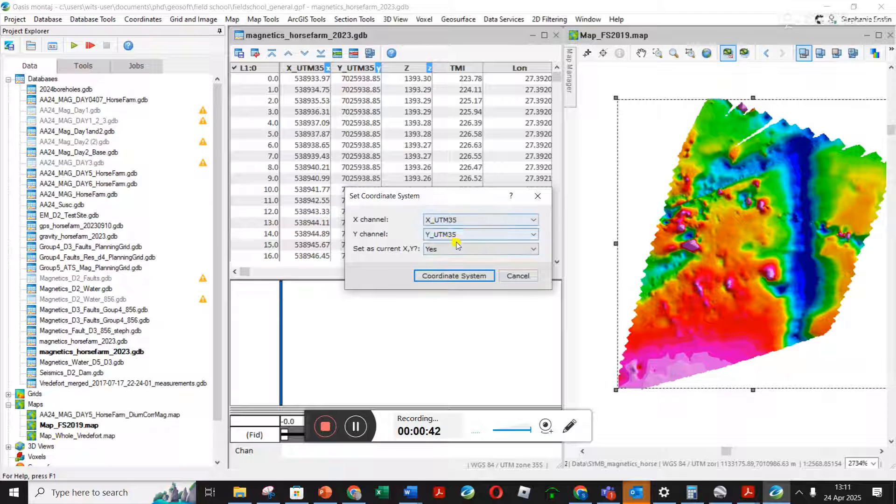
click(454, 275)
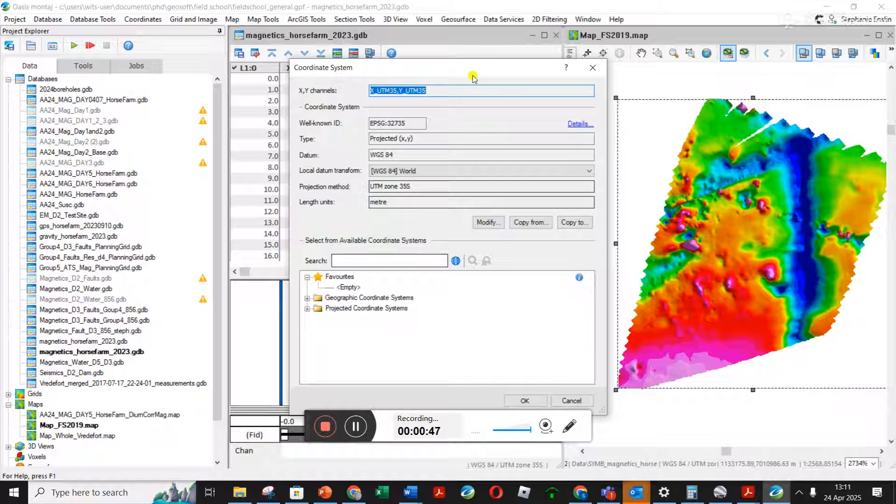
drag(477, 65, 461, 97)
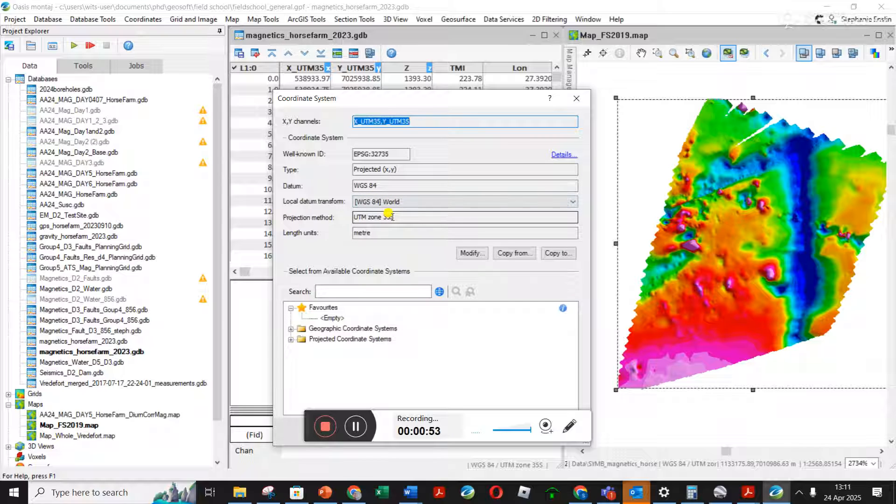
click(355, 292)
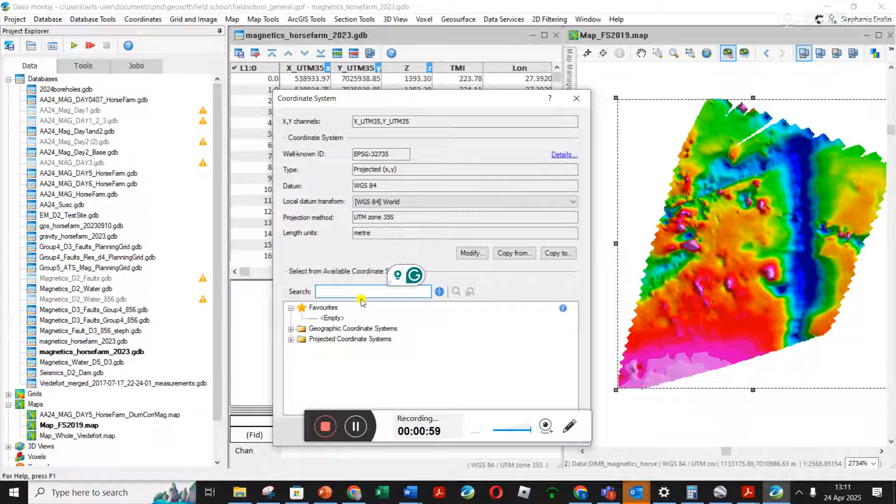
drag(491, 104, 441, 46)
click(449, 372)
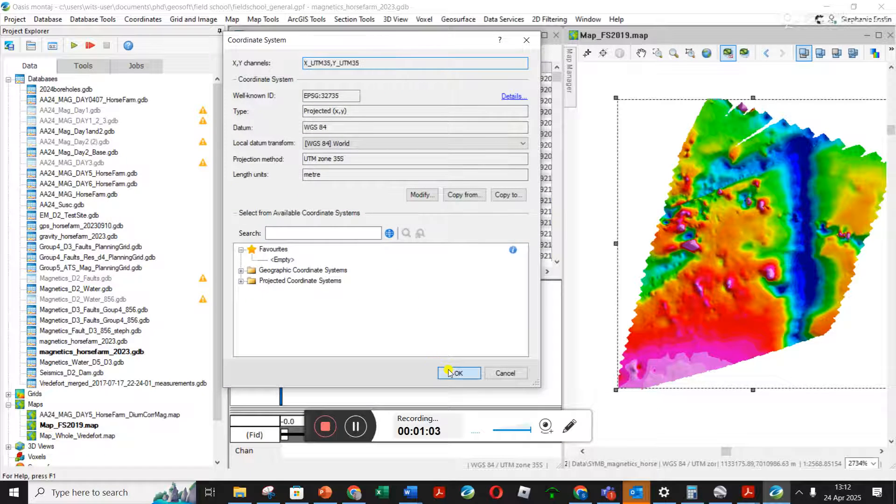
- Start a symbol location plot of the survey stations, with X_UTM35 as mask channel and dot as the symbol
scroll(405, 8, right, 3)
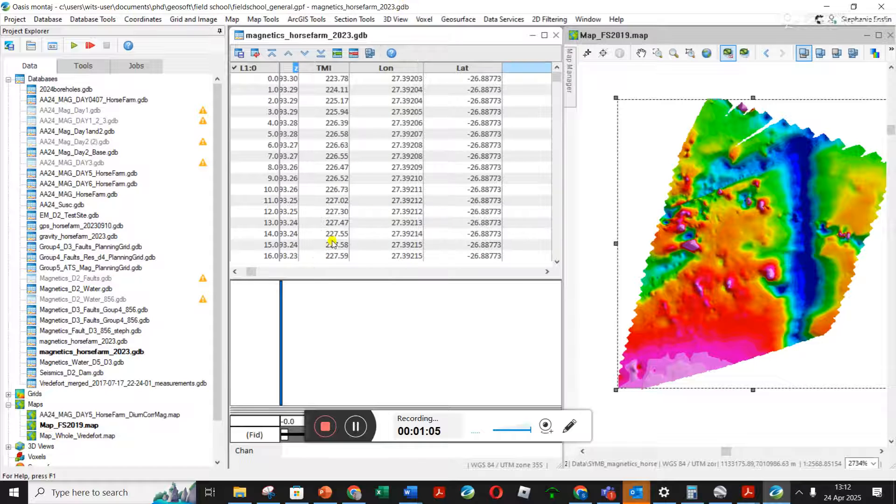
drag(251, 271, 230, 273)
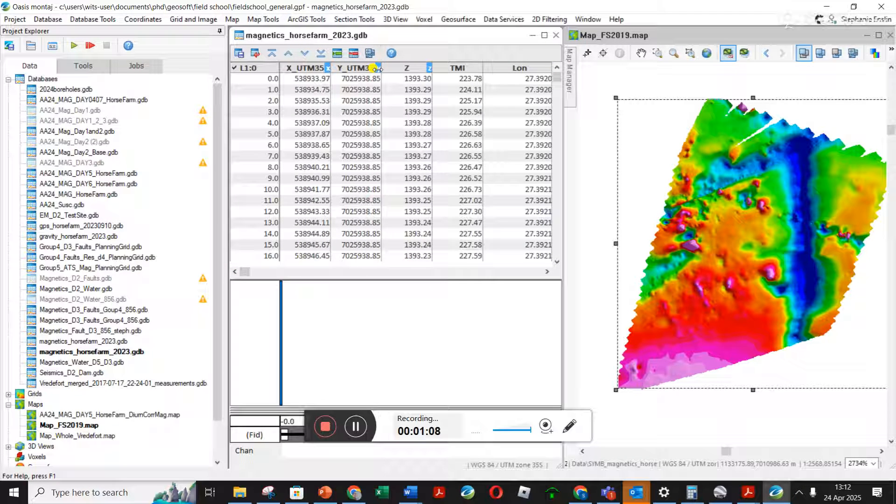
click(269, 21)
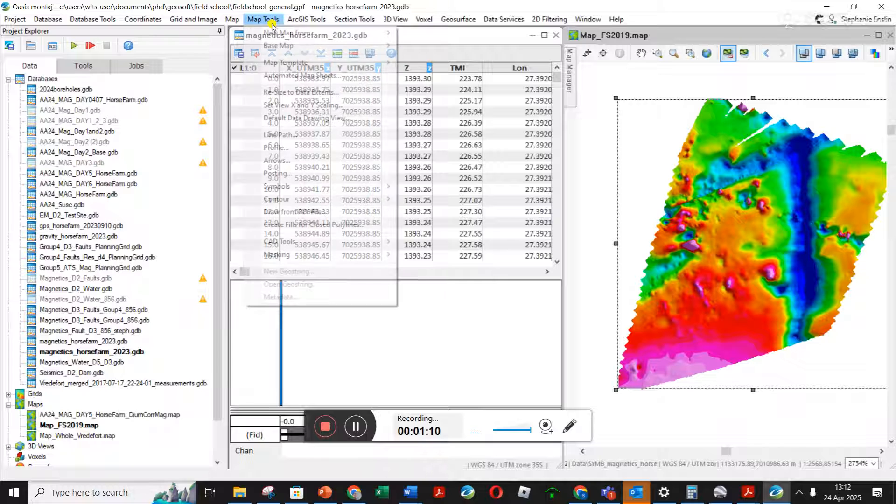
mouse_move(356, 186)
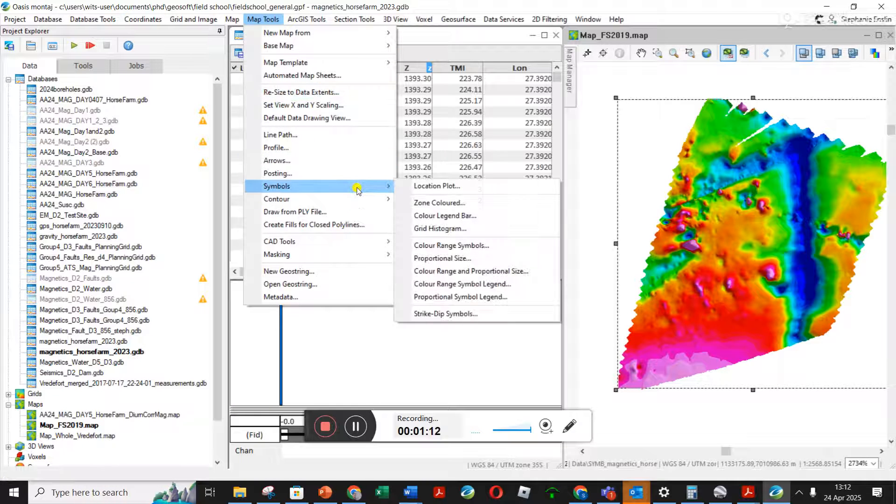
click(463, 187)
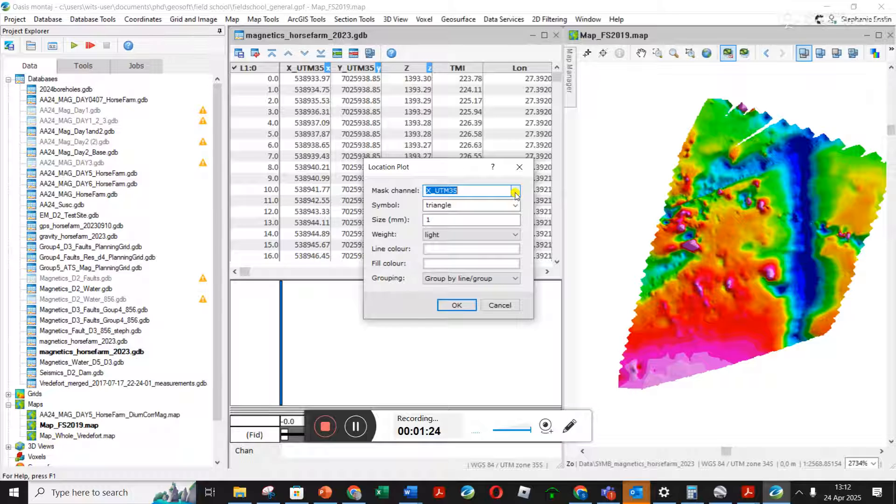
click(515, 191)
click(516, 191)
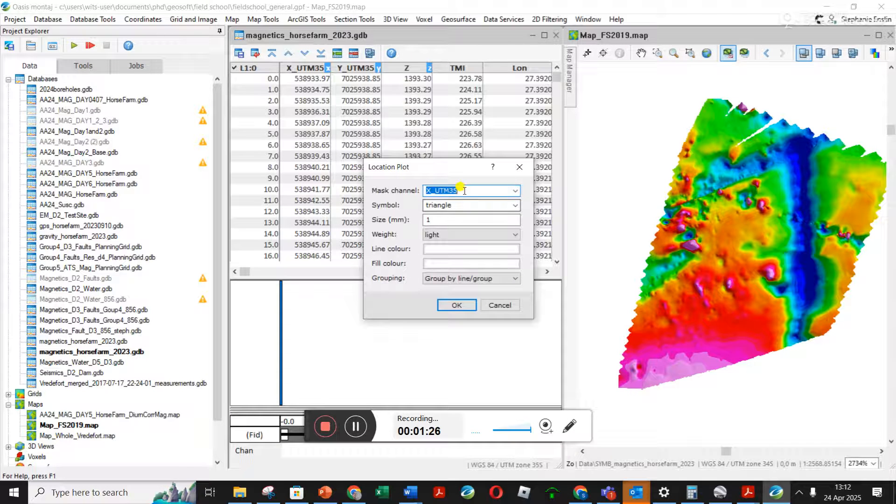
click(516, 206)
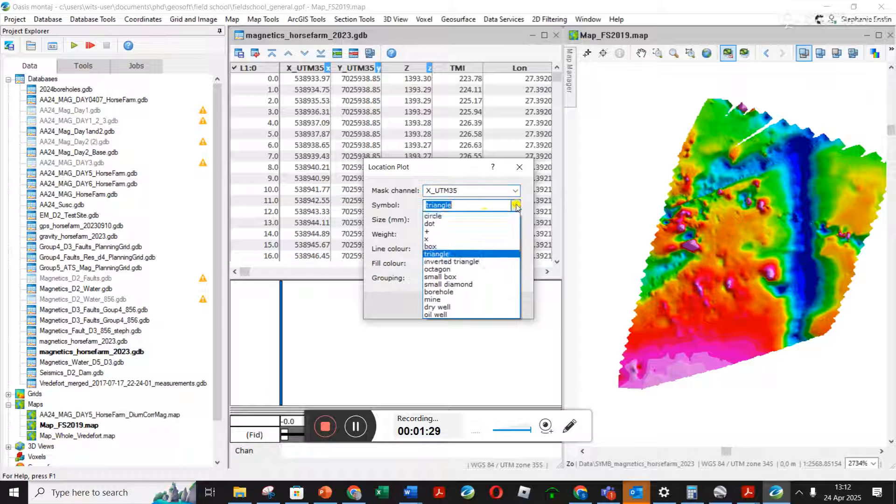
click(477, 224)
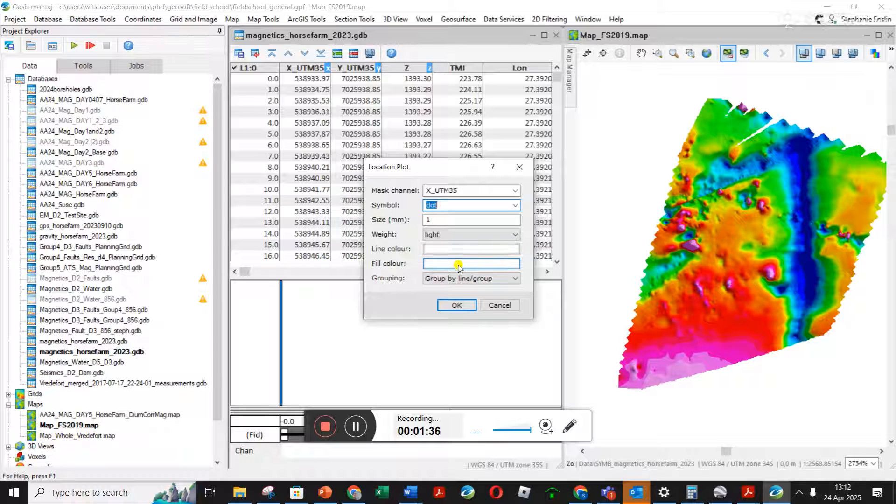
- Set the symbol line colour to black and draw the location plot on the Map_FS2019 map
click(459, 250)
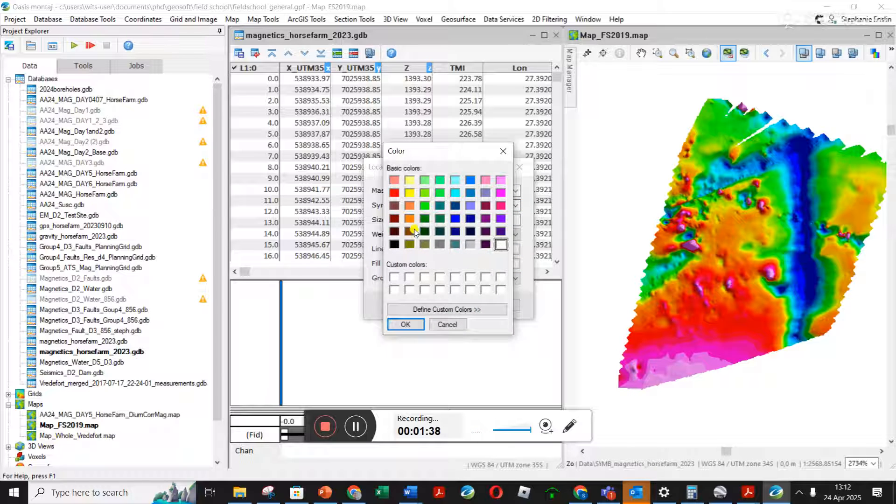
click(394, 244)
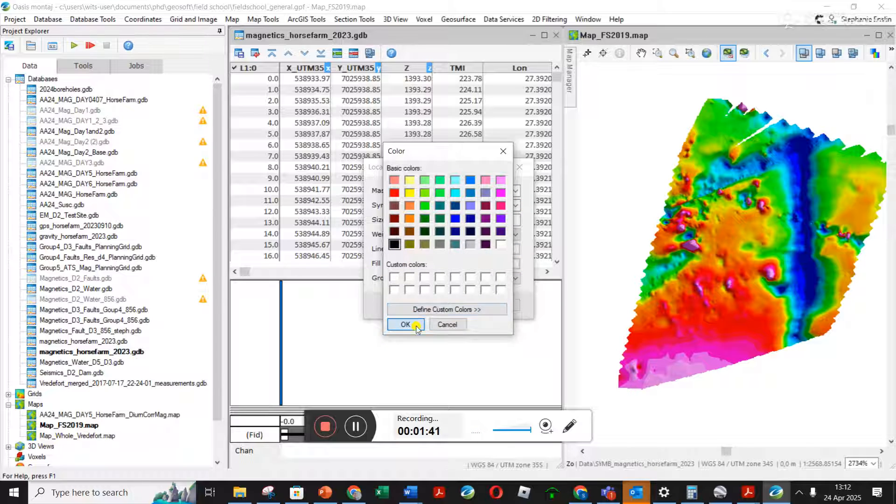
click(411, 326)
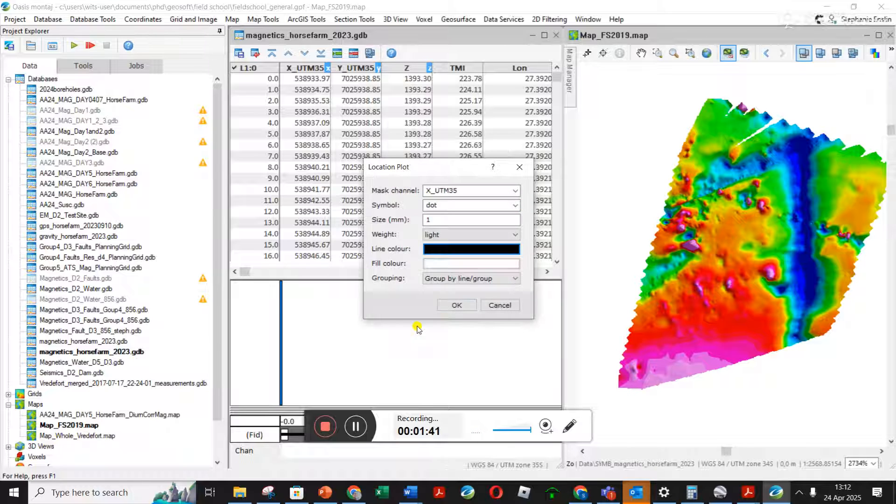
click(459, 306)
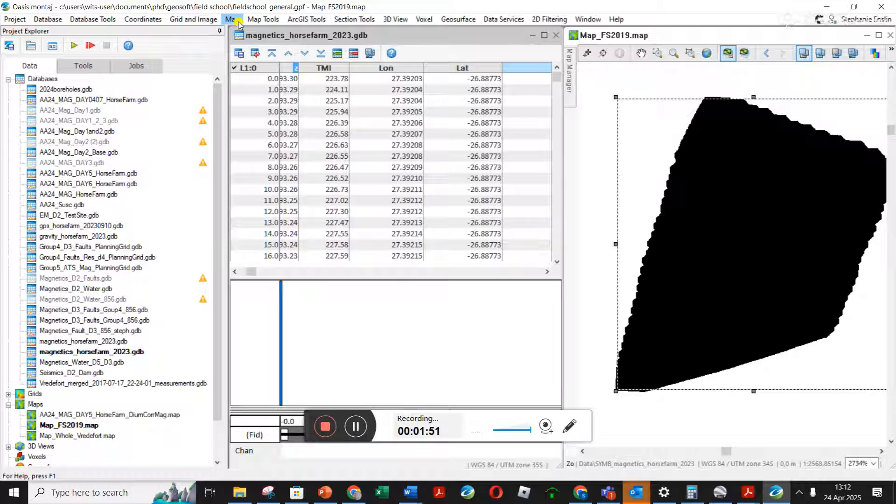
- Redraw the location plot with a symbol size of 0.1 mm
click(254, 21)
mouse_move(366, 185)
click(426, 187)
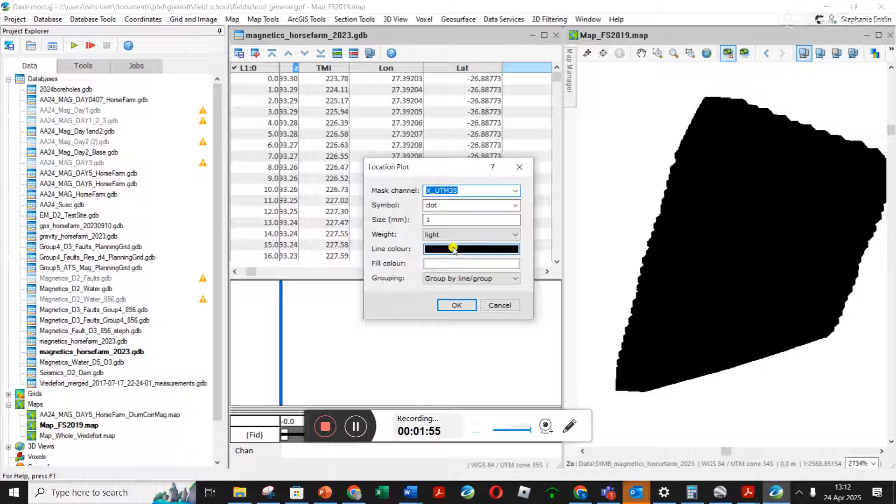
drag(439, 219, 410, 214)
text(0.1)
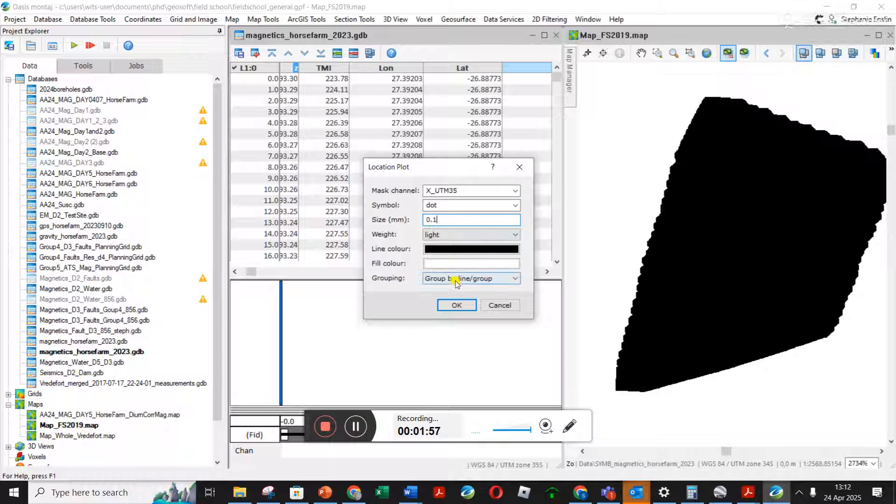
click(467, 305)
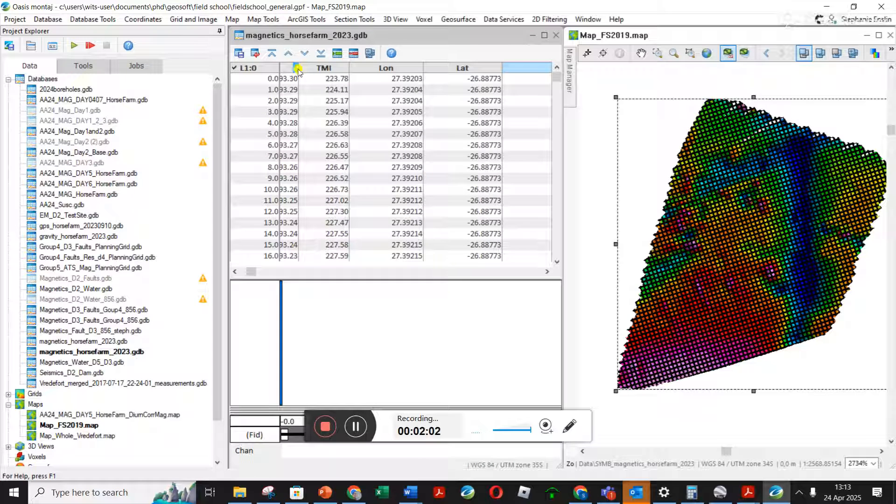
- Redraw the location plot using the dot symbol with a size of 0.01 mm
click(263, 19)
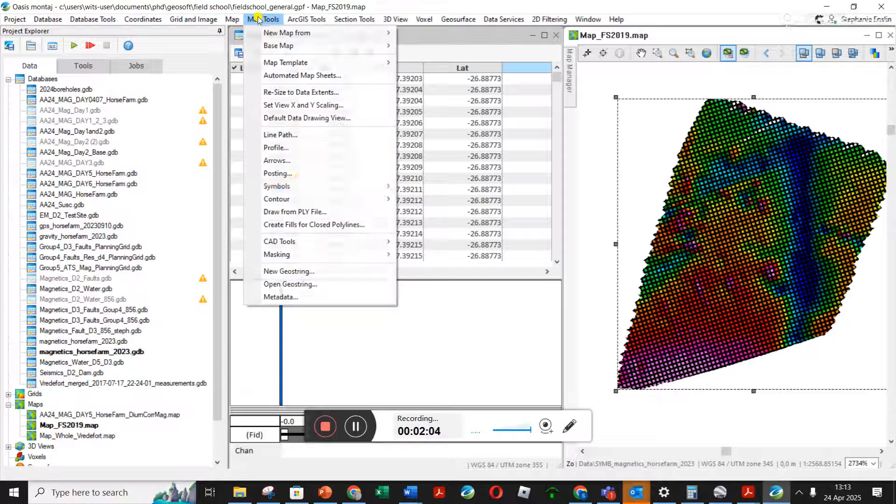
mouse_move(366, 187)
click(423, 186)
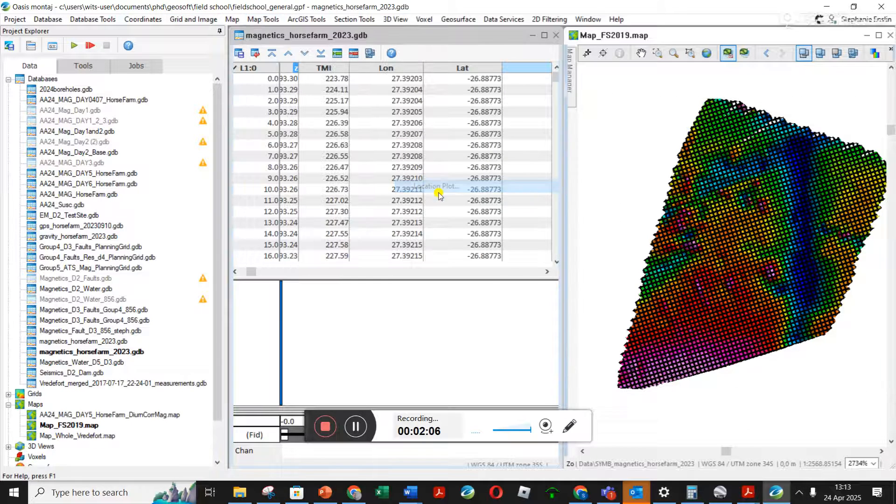
click(515, 205)
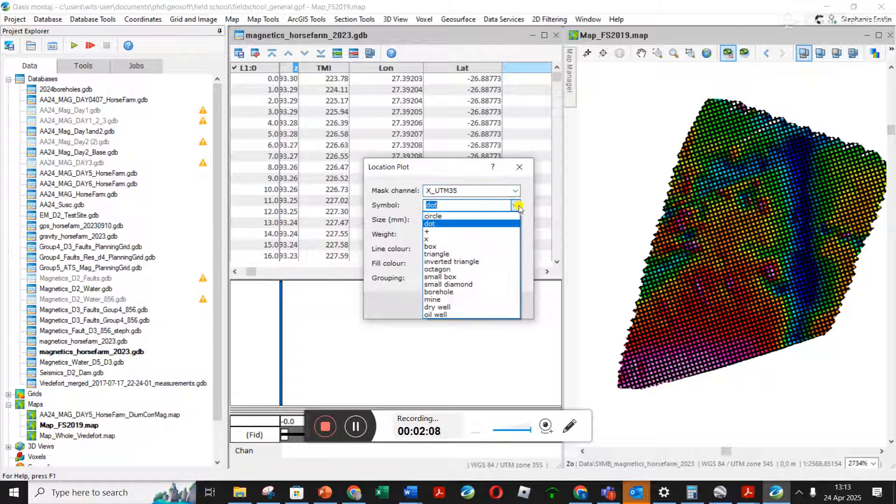
click(486, 225)
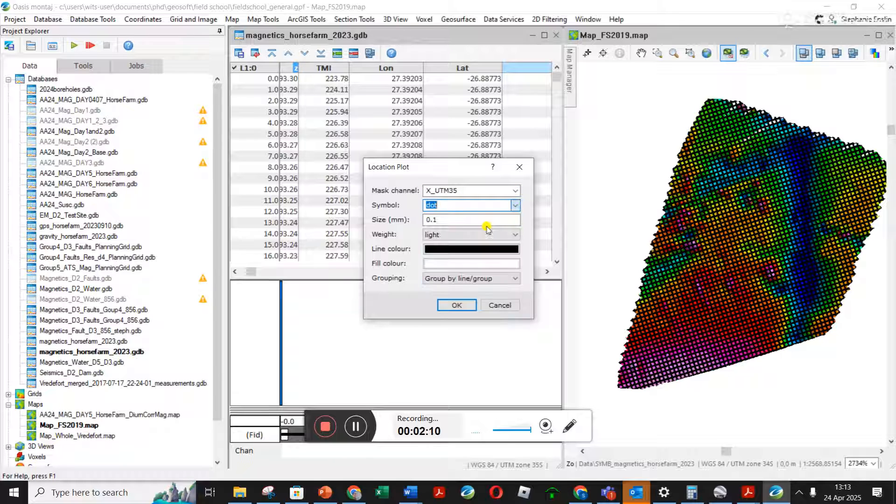
click(434, 219)
text(0)
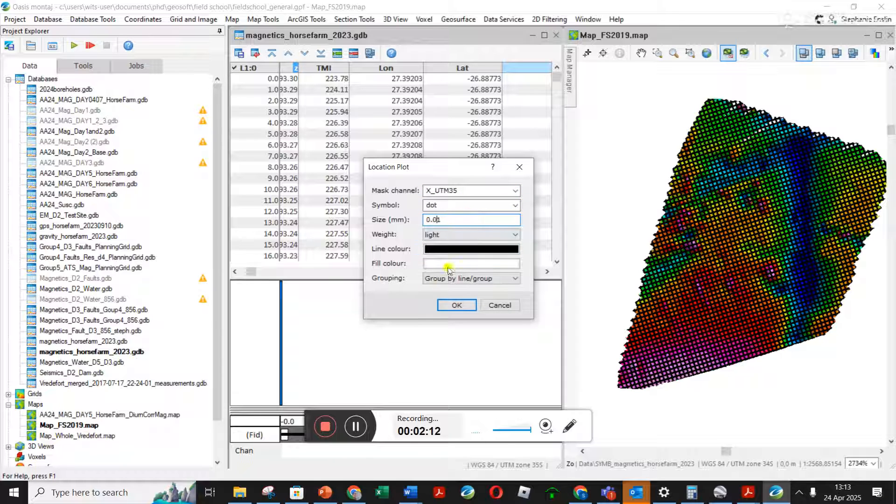
click(456, 304)
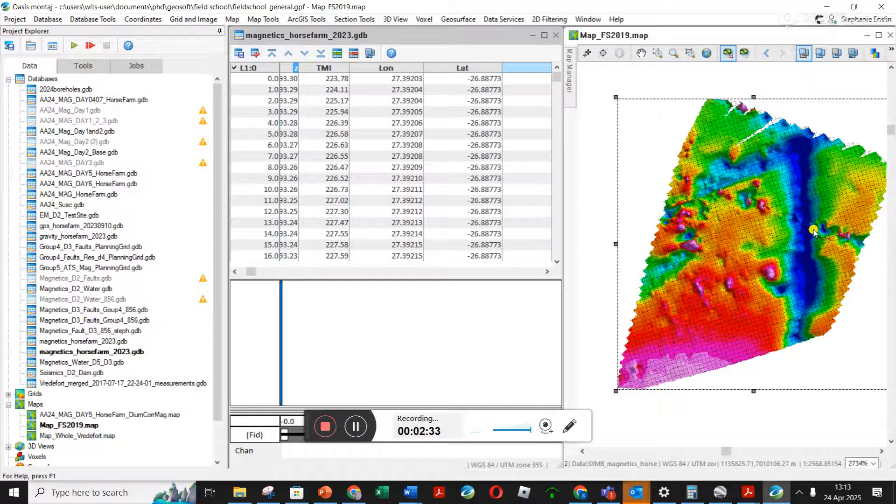
- Open the other magnetics_horsefarm_2023.gdb database from the project and show its x_utm35 and y_utm35 channels
click(79, 344)
click(79, 344)
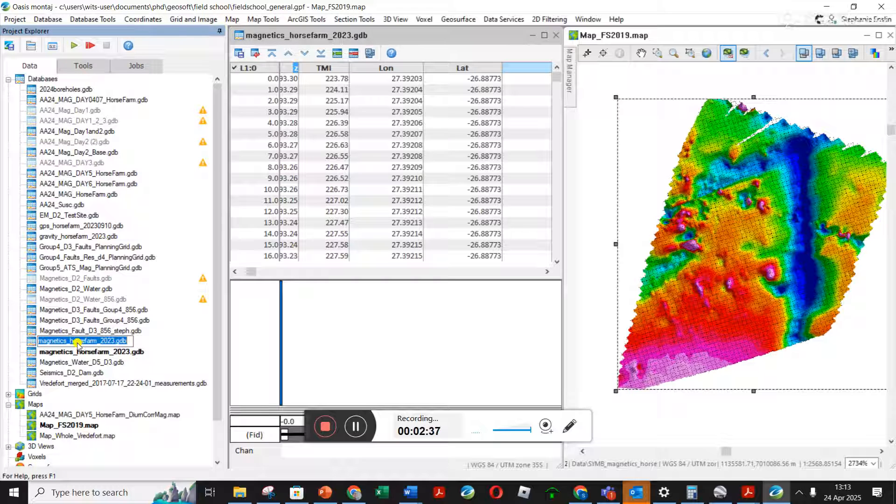
click(120, 353)
double_click(107, 340)
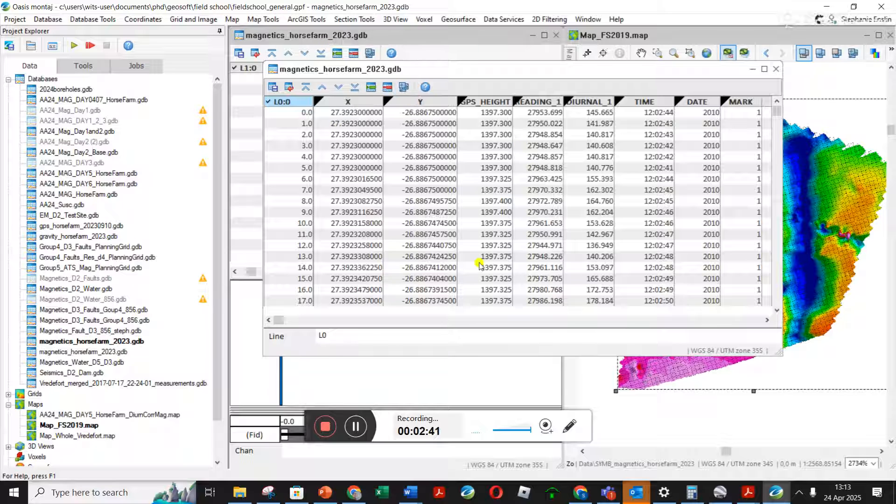
drag(279, 320, 306, 331)
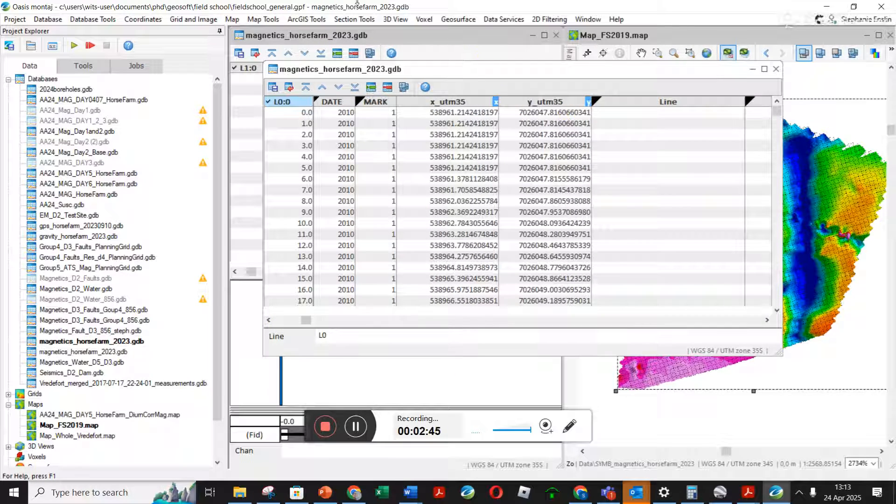
- Draw a location plot of the newly opened database's stations, masked by x_utm35, with black 0.01 mm dots
click(263, 19)
mouse_move(332, 186)
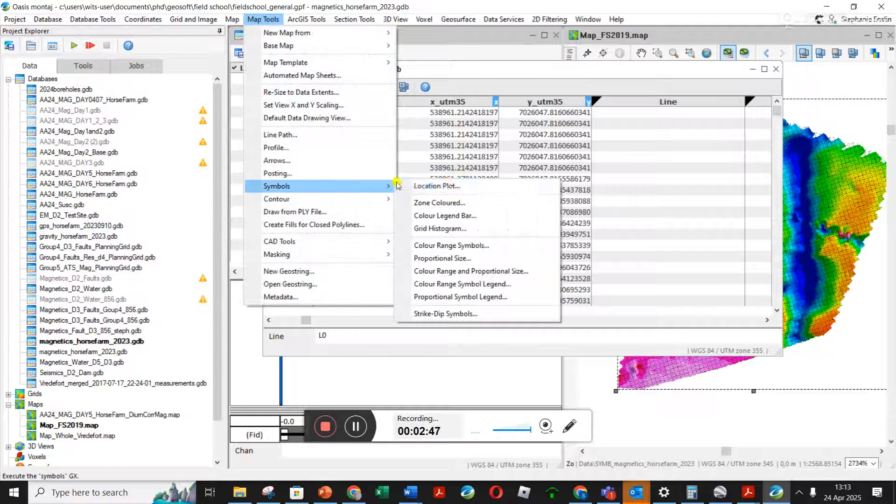
click(448, 186)
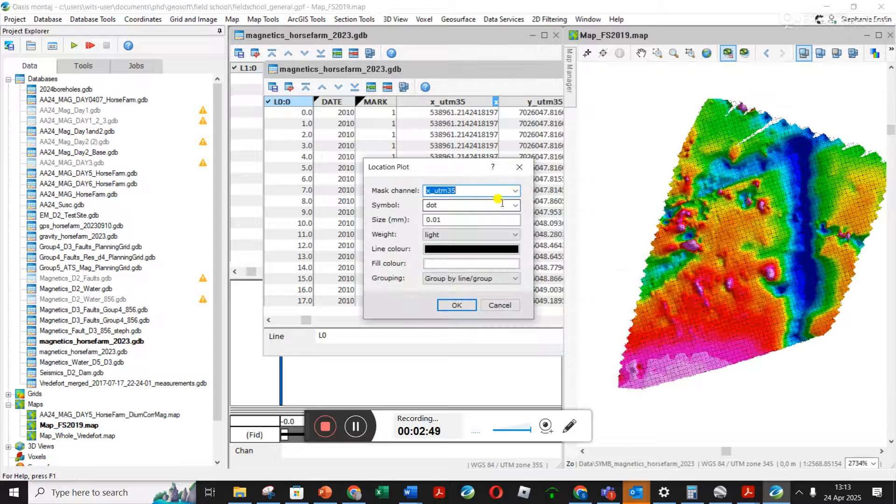
click(454, 305)
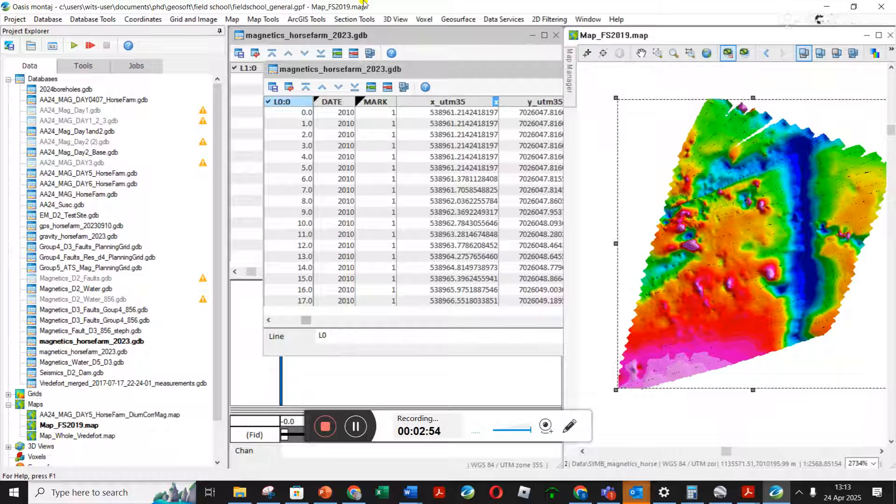
- Redraw the location plot of the survey stations with the dot symbol size set to 1 mm
click(263, 20)
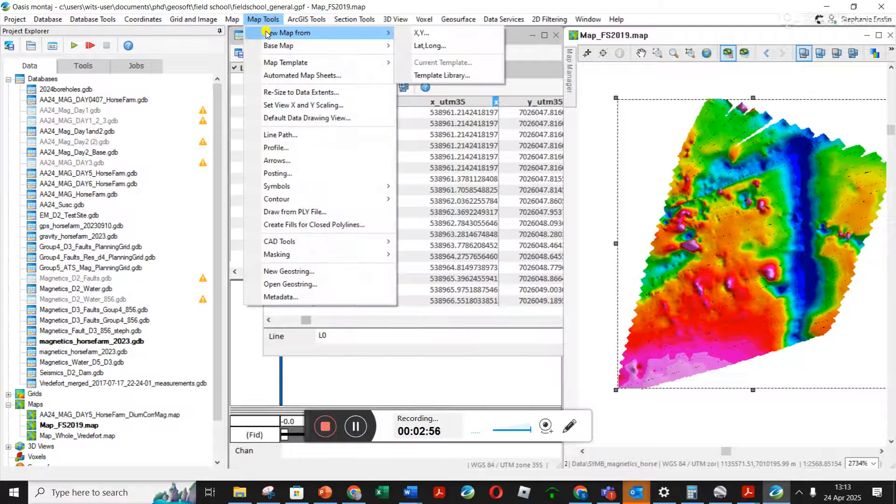
mouse_move(358, 186)
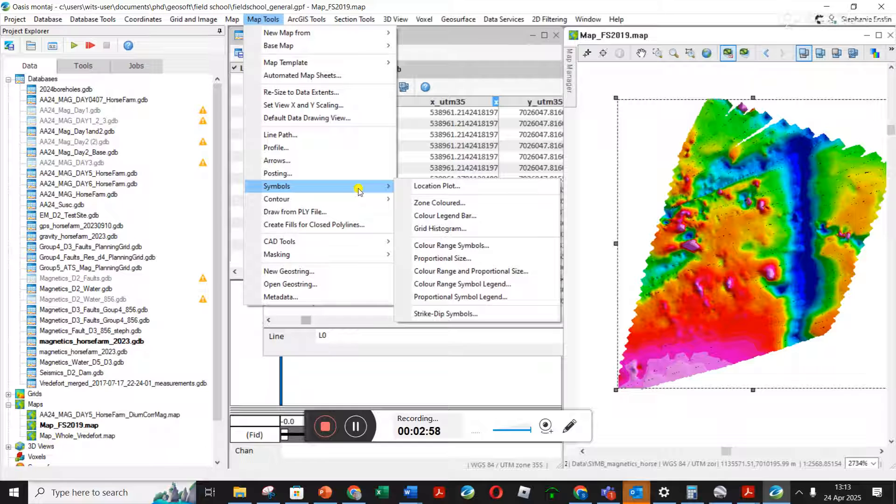
click(448, 186)
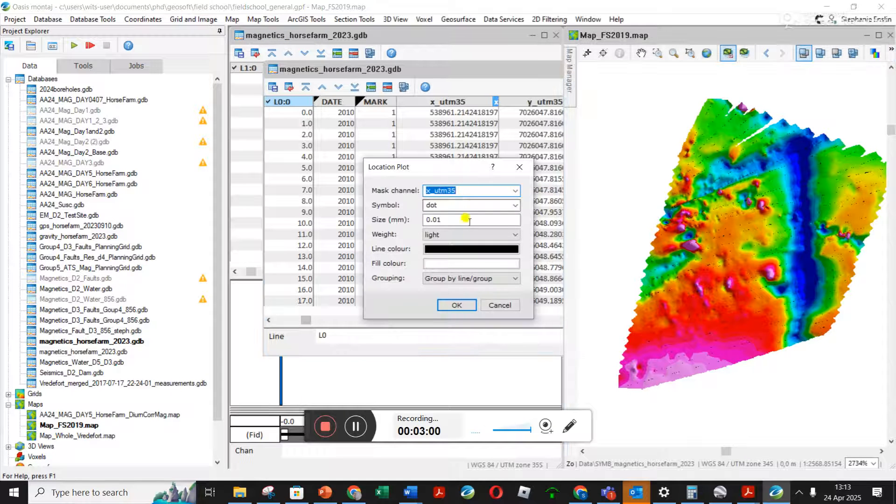
click(458, 220)
key(BackSpace)
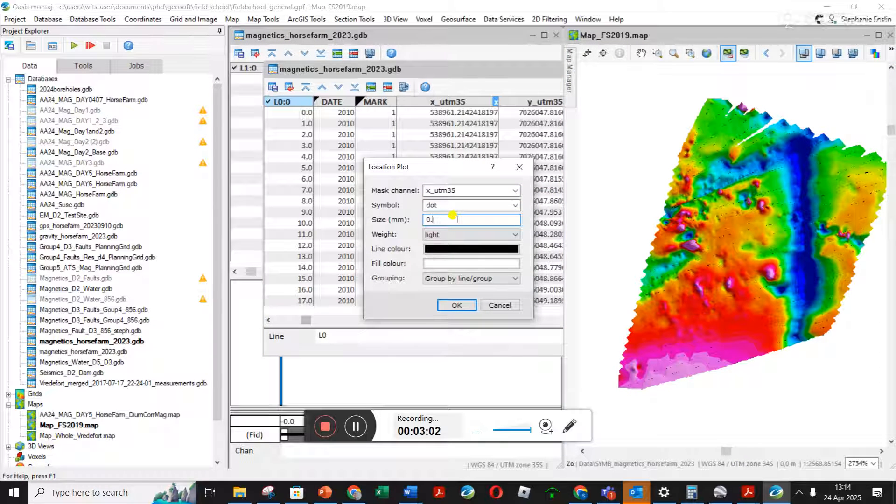
text(1)
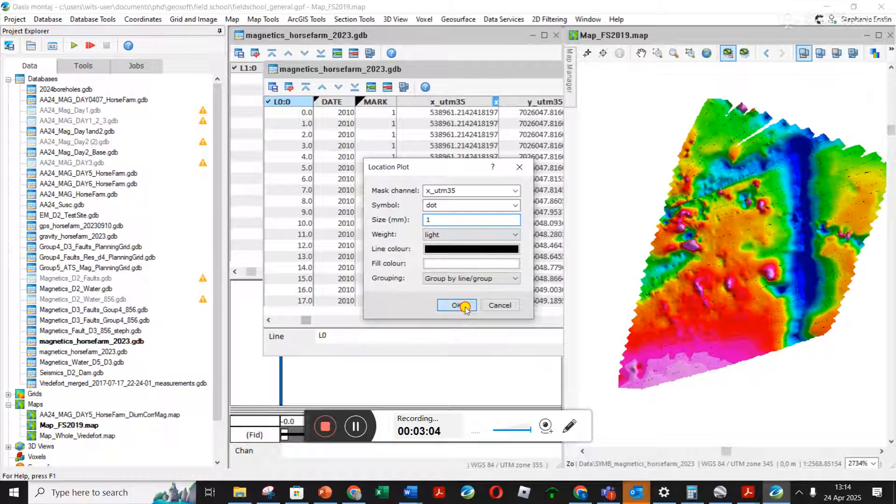
click(462, 307)
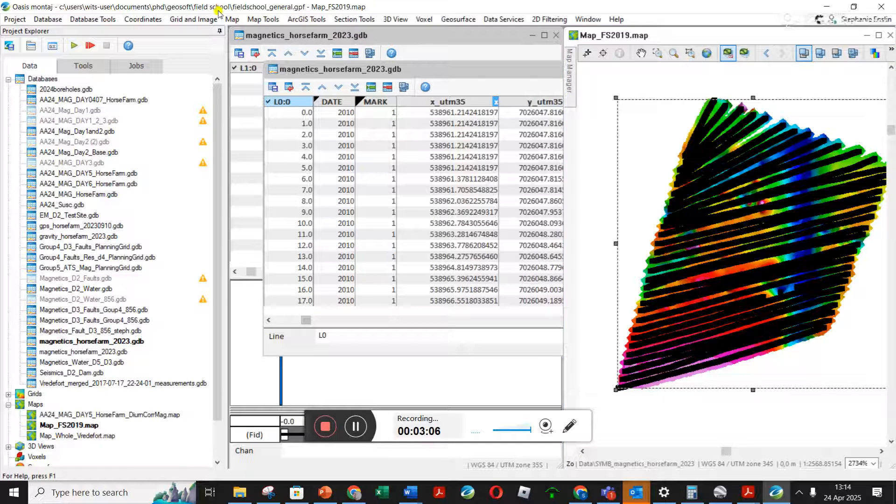
- Redraw the station location plot over the magnetic grid with a dot size of 0.1 mm
click(263, 19)
mouse_move(319, 186)
click(448, 187)
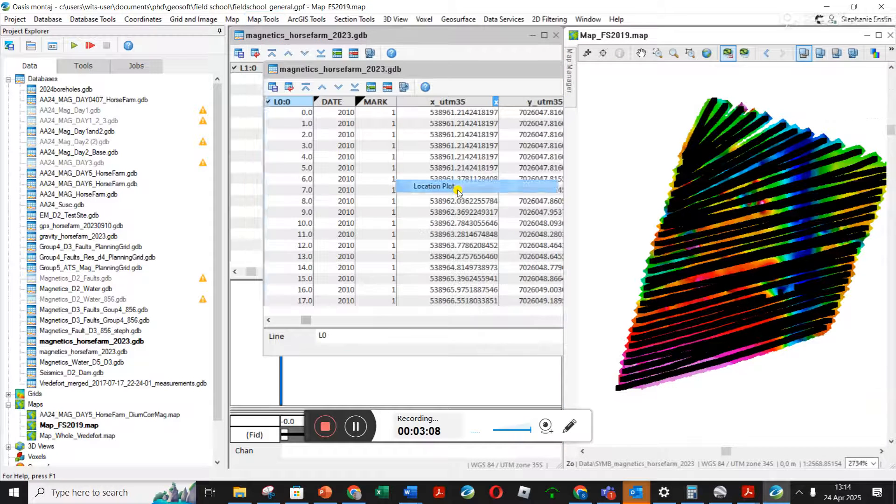
click(430, 219)
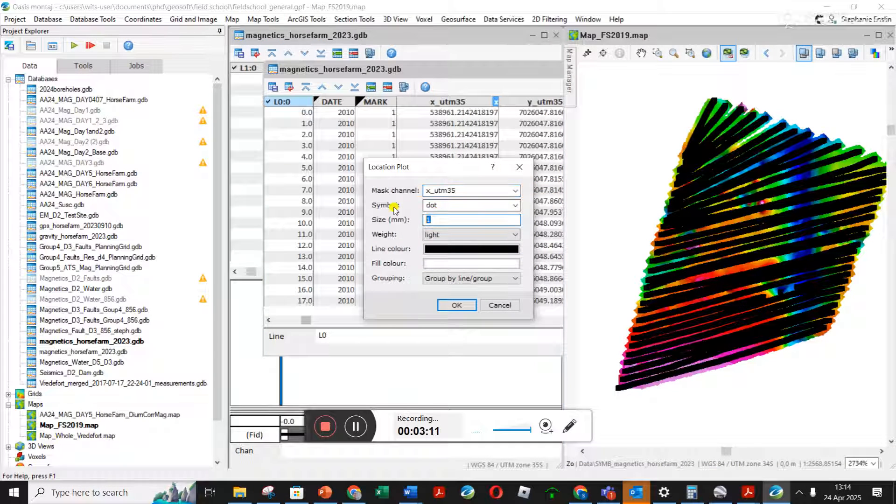
text(0.1)
click(456, 305)
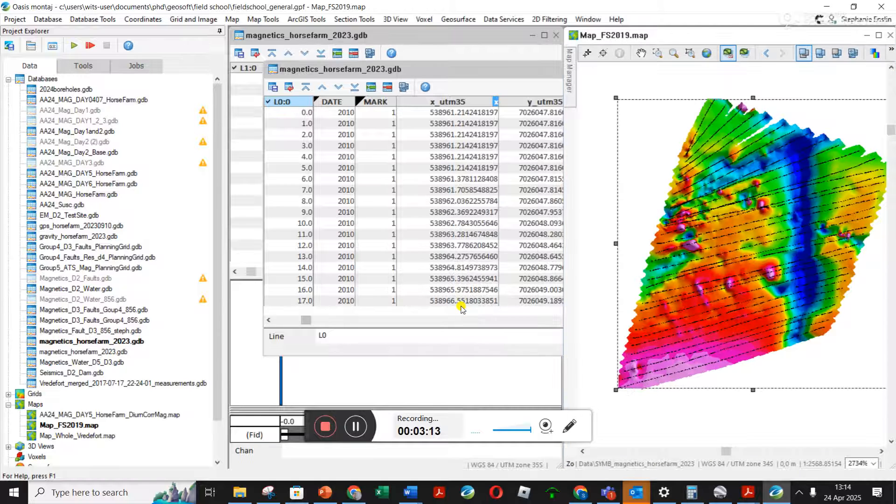